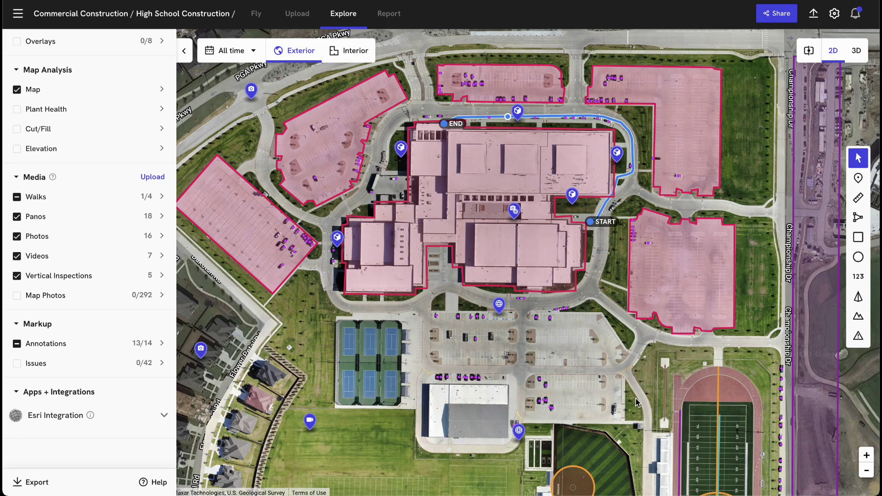
Open the map's annotations list and review the AI annotation models, including Count cars
{"action": "left_click", "coordinate": [68, 348]}
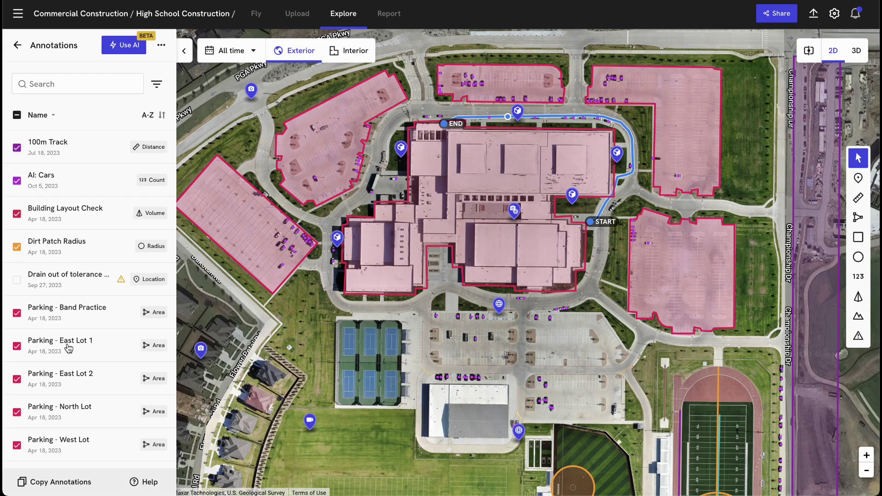
{"action": "left_click", "coordinate": [117, 54]}
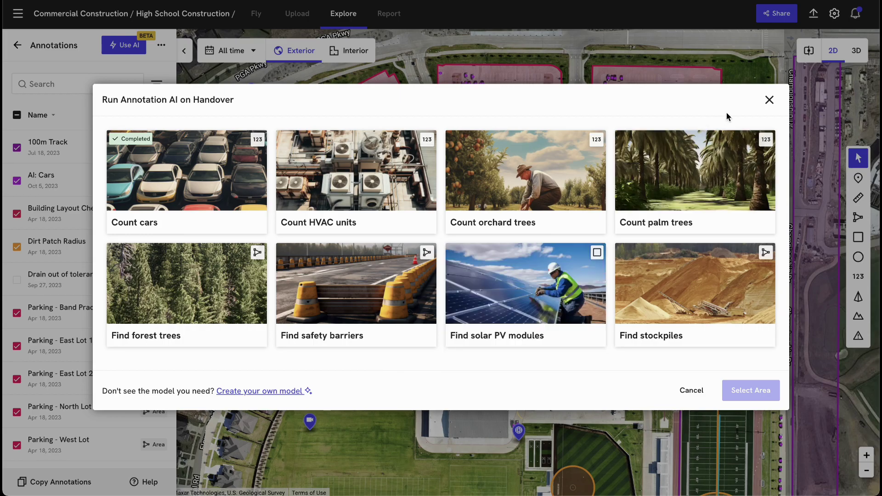
{"action": "left_click", "coordinate": [769, 100]}
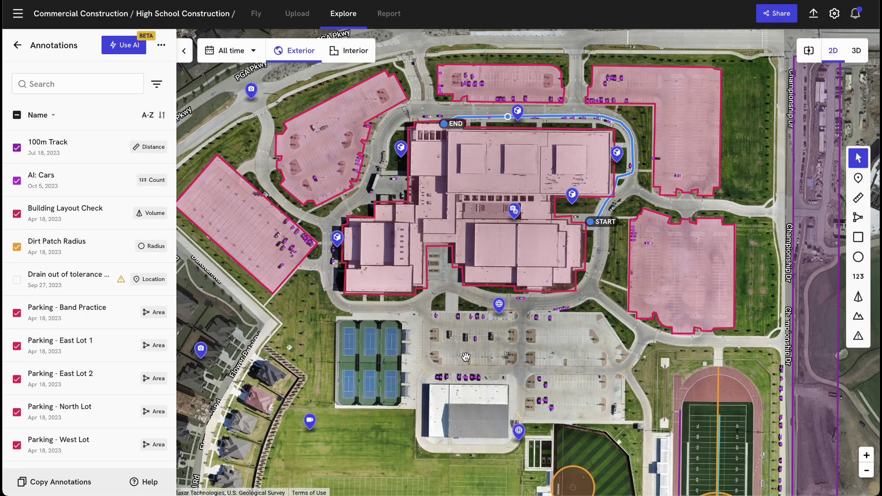
Inspect the AI: Cars annotation counting 126 cars in the school parking lots, then return to annotations
{"action": "scroll", "coordinate": [466, 357], "scroll_direction": "up", "scroll_amount": 5}
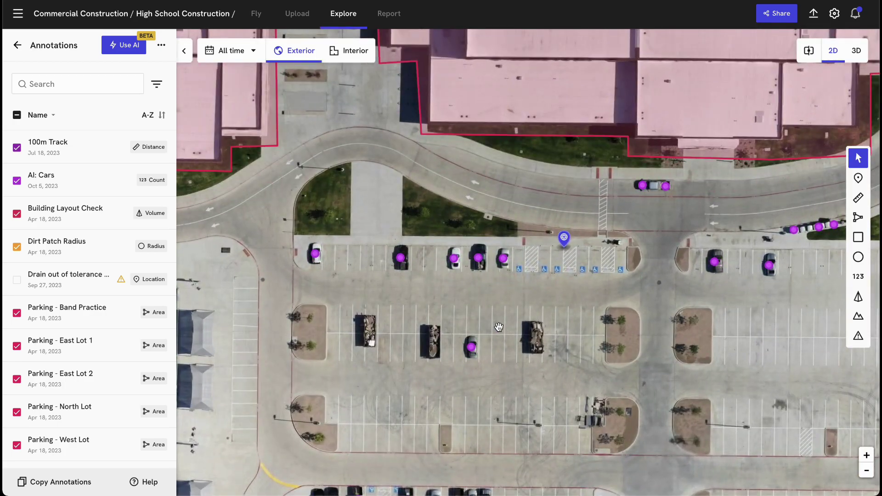
{"action": "left_click", "coordinate": [478, 258]}
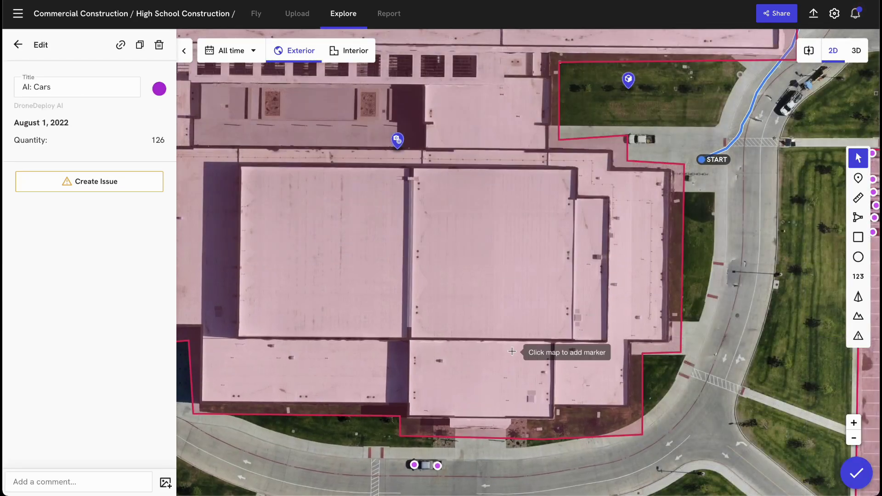
{"action": "scroll", "coordinate": [512, 384], "scroll_direction": "down", "scroll_amount": 2}
{"action": "left_click_drag", "start_coordinate": [615, 412], "coordinate": [627, 336]}
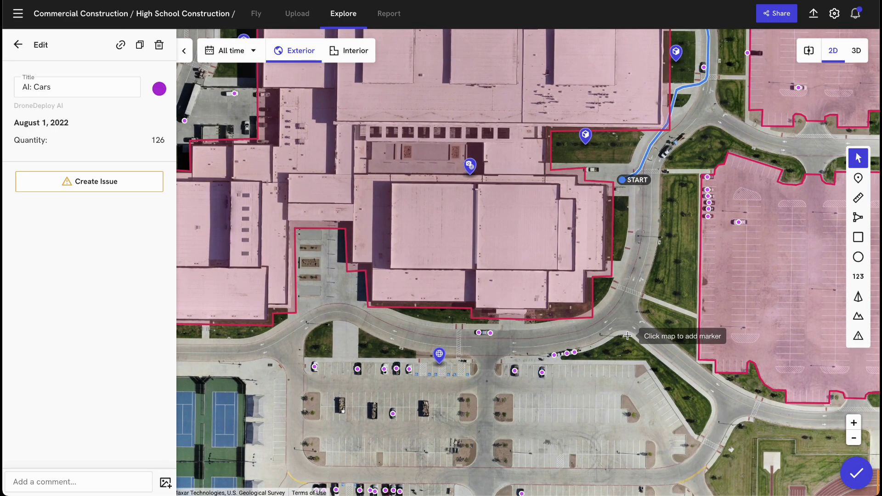
{"action": "left_click", "coordinate": [18, 44]}
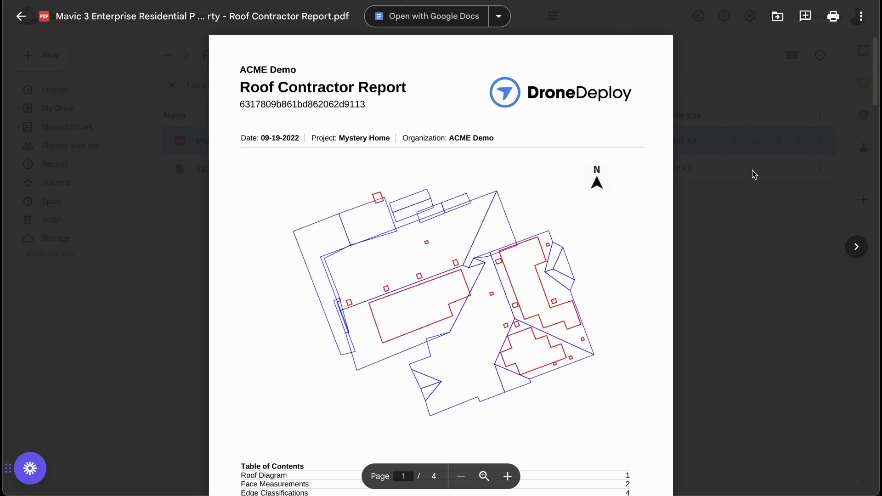
Page through the Mystery Home Roof Contractor Report from its roof diagram to page 4
{"action": "scroll", "coordinate": [710, 243], "scroll_direction": "down", "scroll_amount": 2}
{"action": "scroll", "coordinate": [710, 244], "scroll_direction": "down", "scroll_amount": 1}
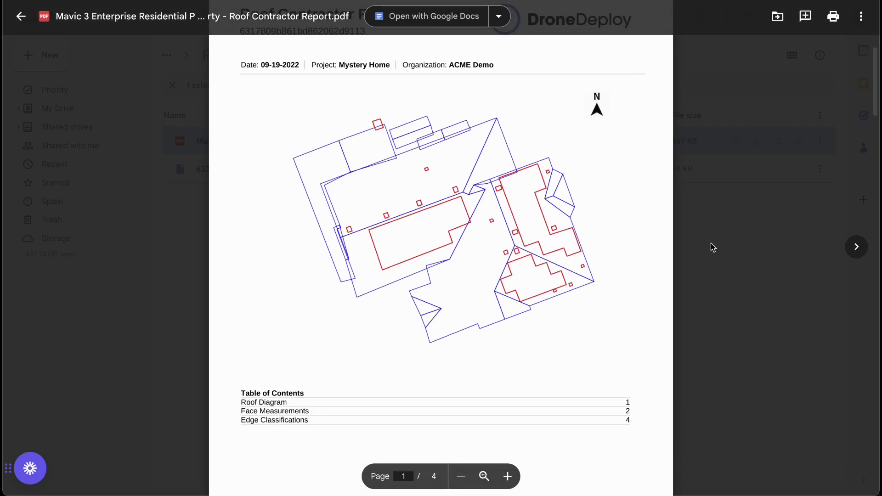
{"action": "scroll", "coordinate": [710, 244], "scroll_direction": "down", "scroll_amount": 6}
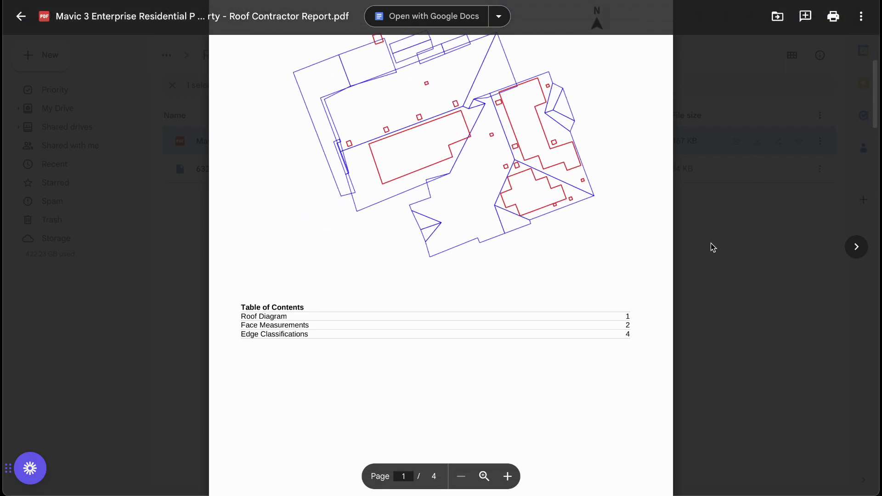
{"action": "scroll", "coordinate": [710, 244], "scroll_direction": "up", "scroll_amount": 3}
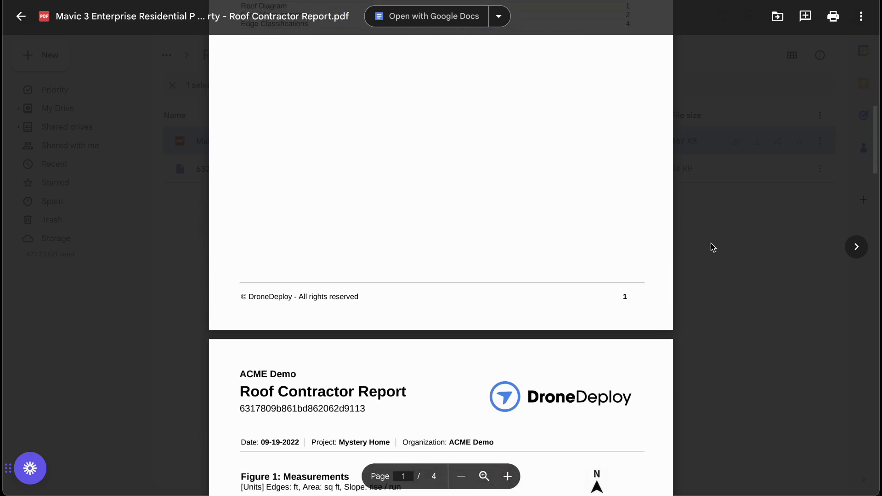
{"action": "scroll", "coordinate": [711, 243], "scroll_direction": "down", "scroll_amount": 8}
{"action": "scroll", "coordinate": [711, 244], "scroll_direction": "down", "scroll_amount": 10}
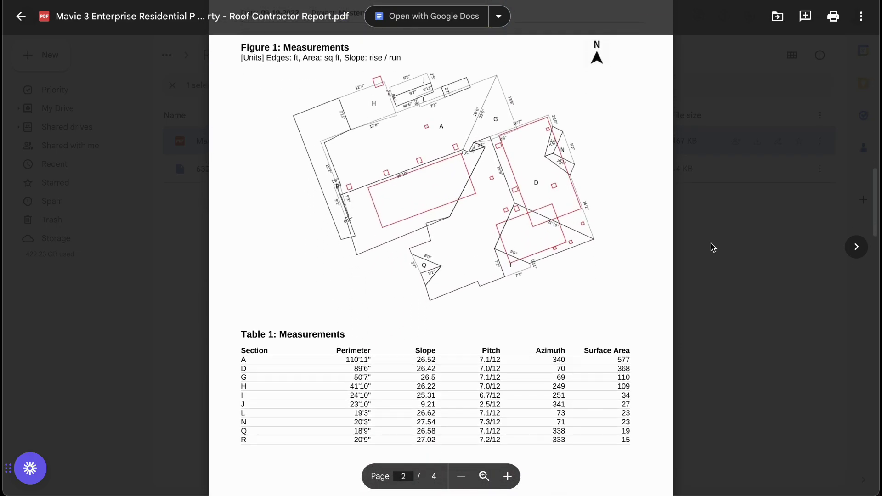
{"action": "scroll", "coordinate": [710, 243], "scroll_direction": "down", "scroll_amount": 10}
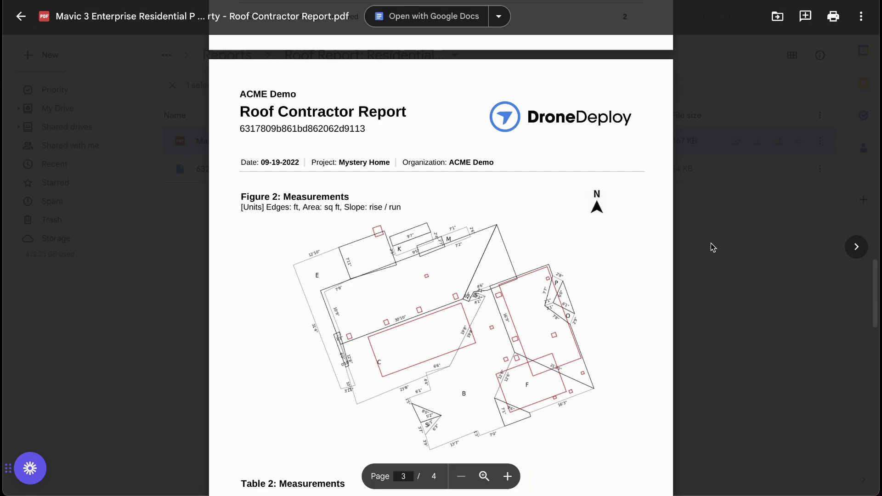
{"action": "scroll", "coordinate": [710, 244], "scroll_direction": "down", "scroll_amount": 8}
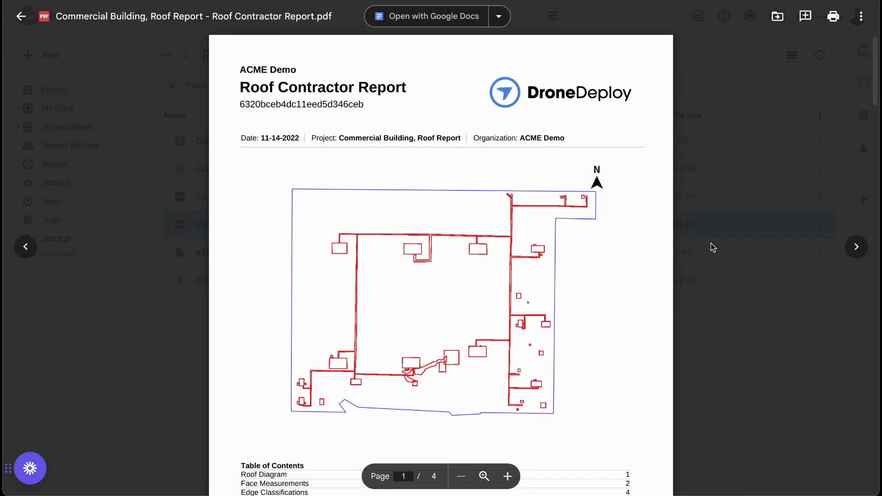
Scroll page 1 of the Commercial Building Roof Contractor Report to its roof diagram and contents
{"action": "scroll", "coordinate": [710, 244], "scroll_direction": "down", "scroll_amount": 3}
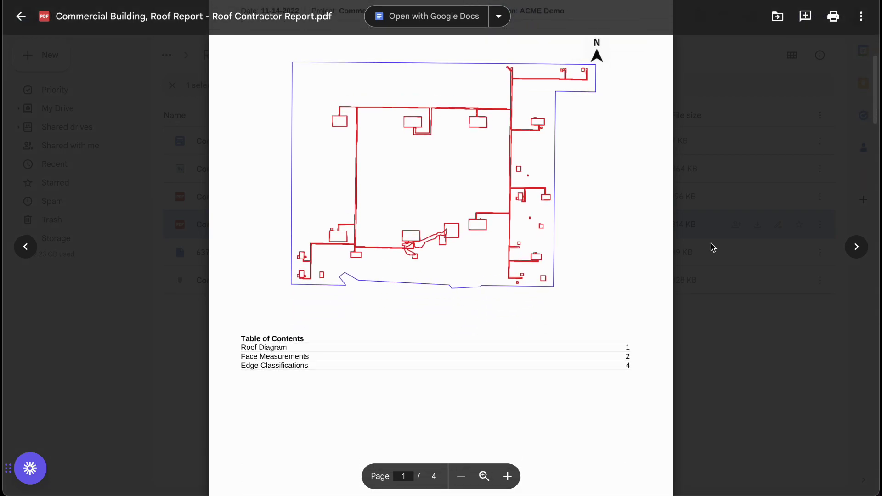
{"action": "scroll", "coordinate": [710, 243], "scroll_direction": "down", "scroll_amount": 1}
{"action": "scroll", "coordinate": [710, 244], "scroll_direction": "up", "scroll_amount": 1}
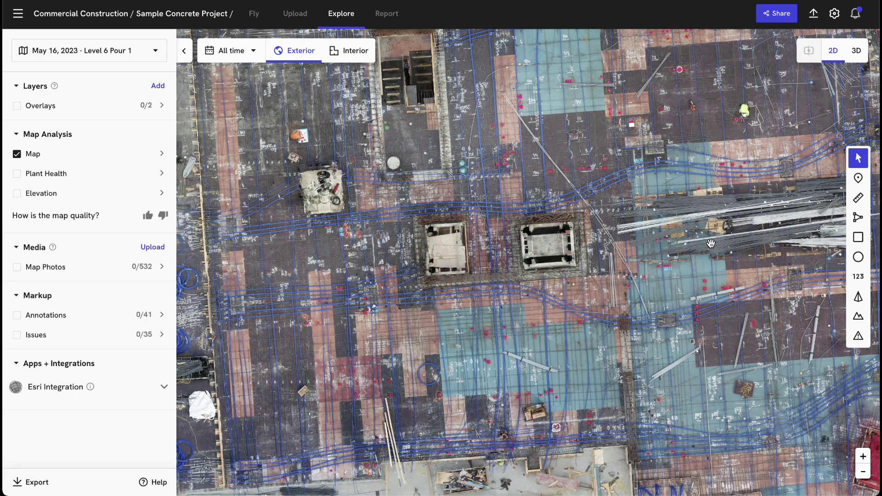
{"action": "scroll", "coordinate": [570, 279], "scroll_direction": "down", "scroll_amount": 5}
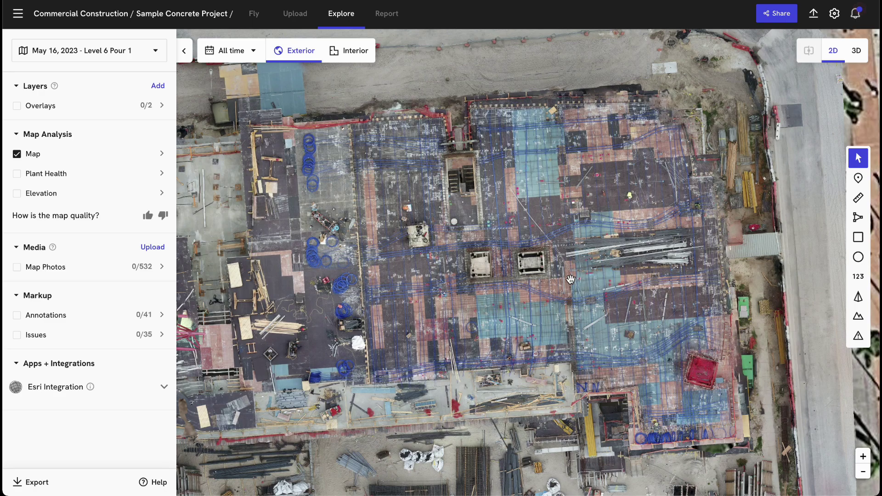
Overlay the blueprint grid and show the 41 annotations and 35 issues on the Level 6 Pour 1 map
{"action": "left_click", "coordinate": [17, 106]}
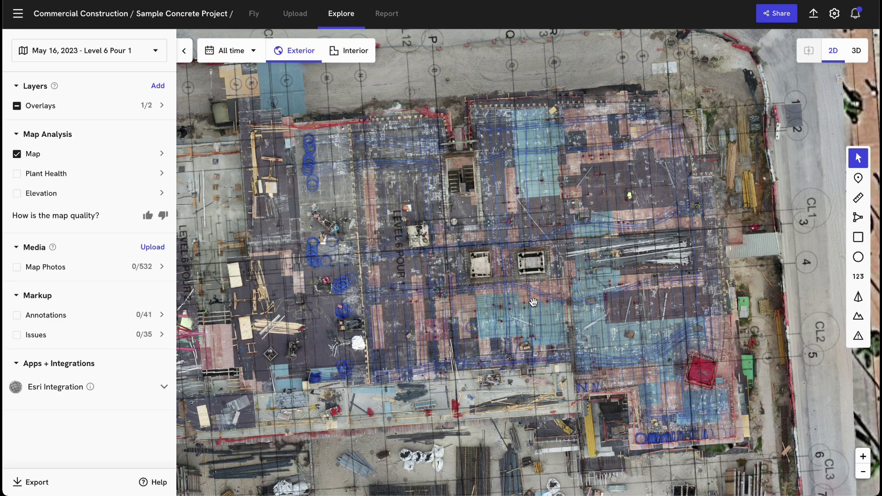
{"action": "left_click", "coordinate": [17, 315]}
{"action": "left_click", "coordinate": [17, 335]}
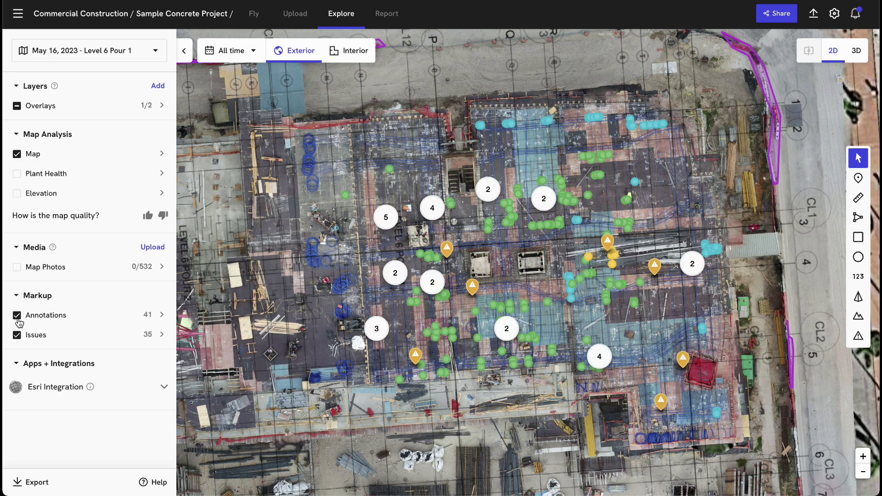
Pan across the map's central pits, then switch to the Prepour Summary_Sample1.pdf report
{"action": "scroll", "coordinate": [544, 288], "scroll_direction": "up", "scroll_amount": 3}
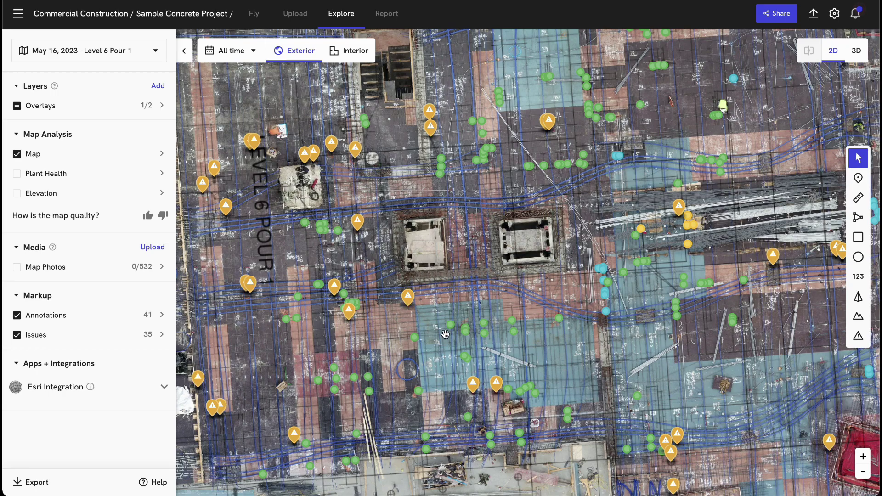
{"action": "left_click_drag", "start_coordinate": [507, 242], "coordinate": [507, 266]}
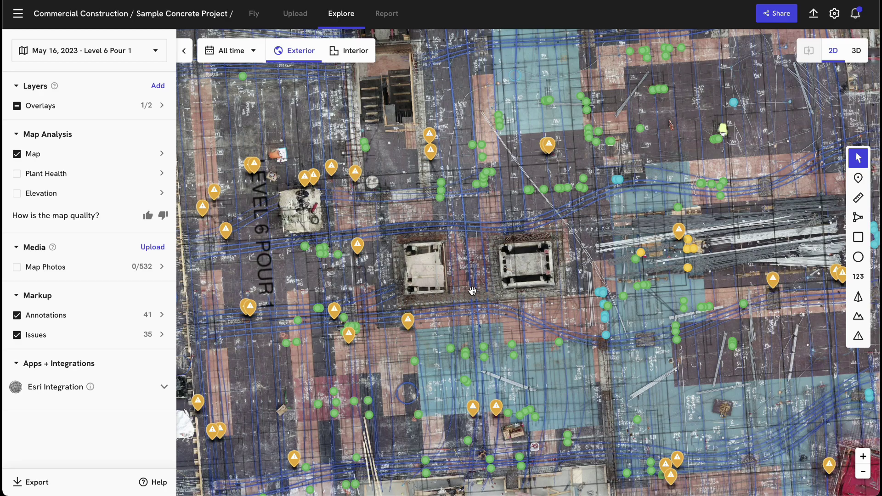
{"action": "left_click_drag", "start_coordinate": [473, 291], "coordinate": [496, 286]}
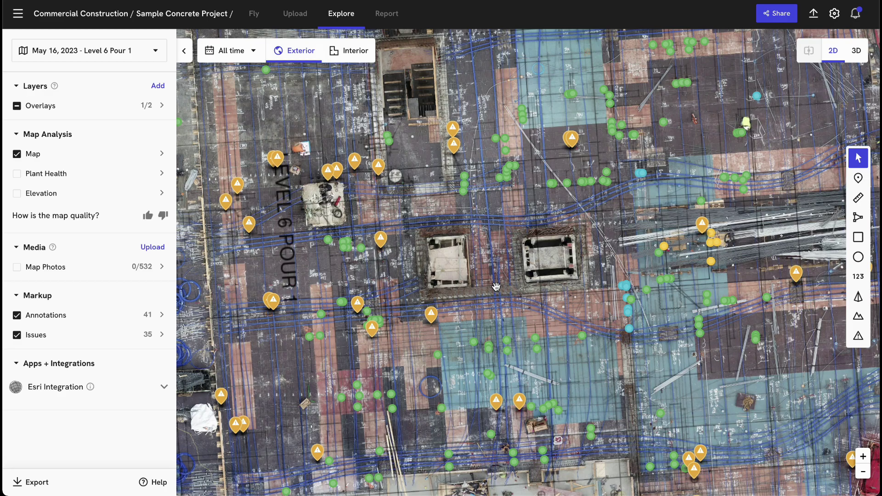
{"action": "key", "text": "ctrl+Tab"}
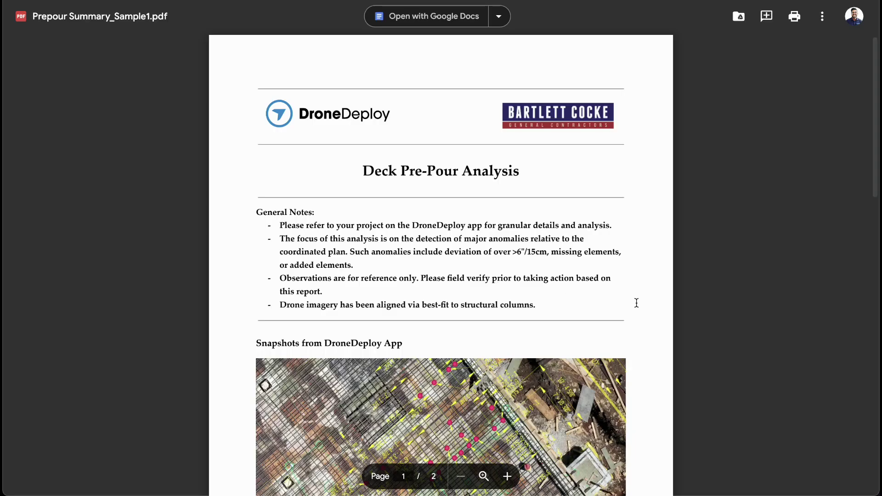
Scroll through both pages of the Deck Pre-Pour Analysis report
{"action": "scroll", "coordinate": [668, 346], "scroll_direction": "down", "scroll_amount": 4}
{"action": "scroll", "coordinate": [667, 346], "scroll_direction": "down", "scroll_amount": 2}
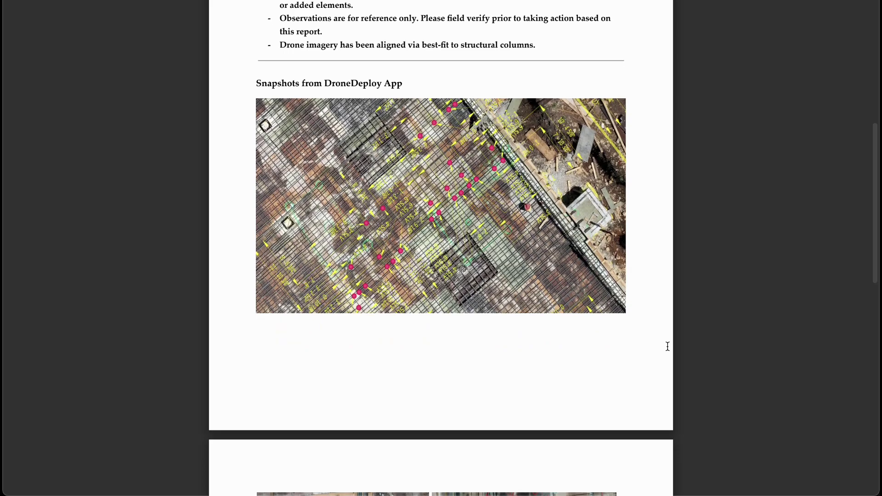
{"action": "scroll", "coordinate": [667, 346], "scroll_direction": "down", "scroll_amount": 3}
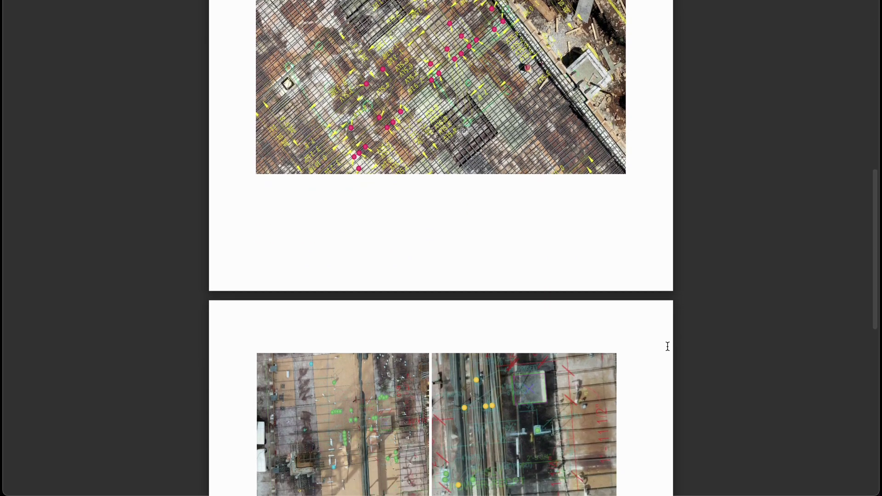
{"action": "scroll", "coordinate": [667, 349], "scroll_direction": "down", "scroll_amount": 5}
{"action": "scroll", "coordinate": [667, 346], "scroll_direction": "down", "scroll_amount": 2}
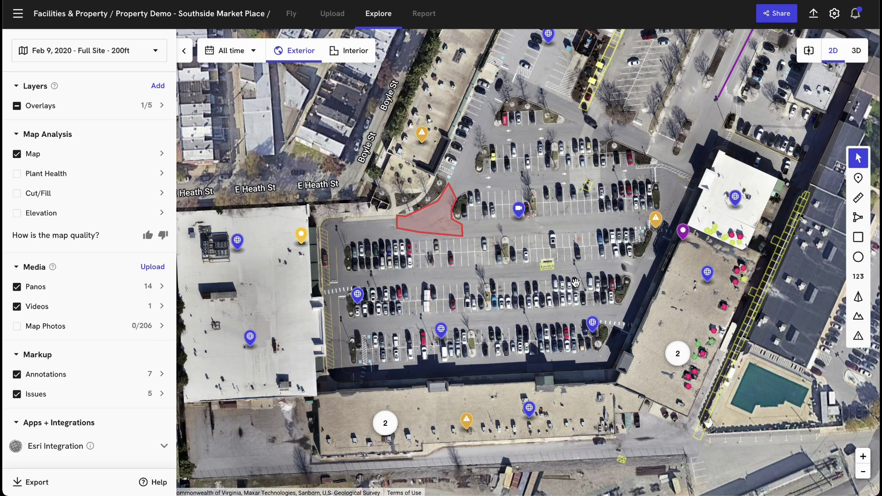
Pan across the Southside Market Place satellite site map
{"action": "left_click_drag", "start_coordinate": [580, 281], "coordinate": [570, 282]}
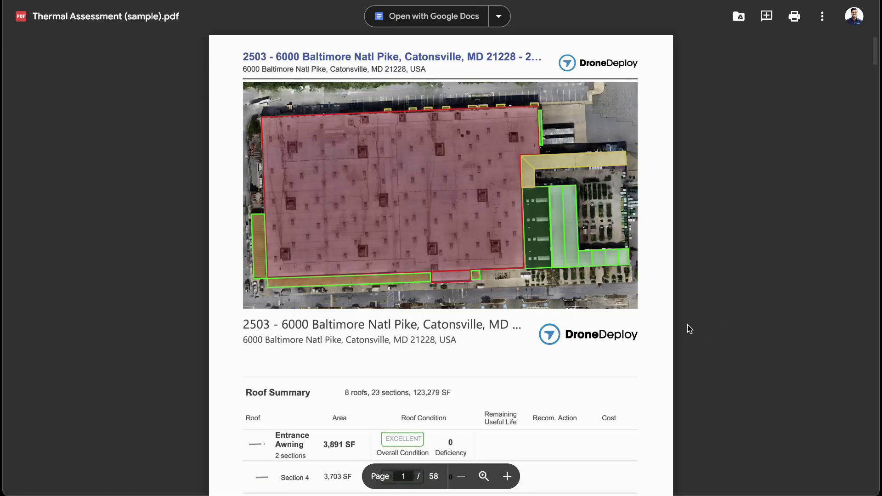
Scroll the thermal Roof Summary to page 3, ending at Tool Rental, 2,054 SF, Excellent
{"action": "scroll", "coordinate": [690, 329], "scroll_direction": "down", "scroll_amount": 5}
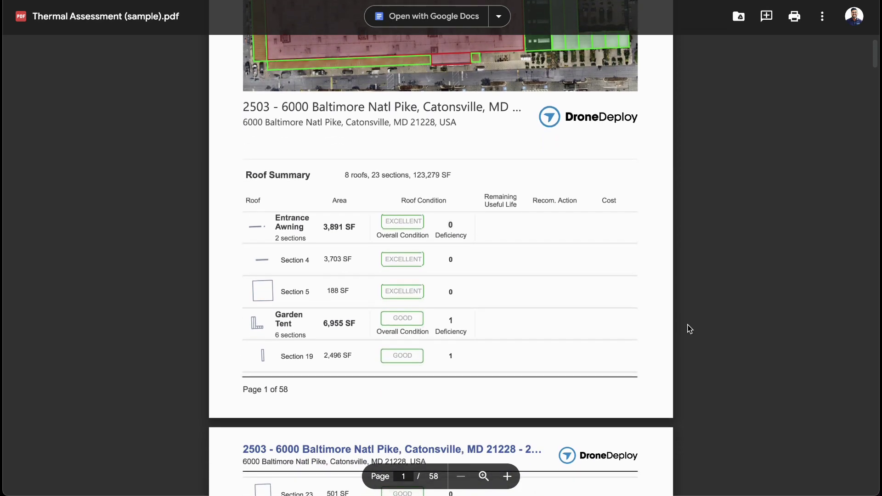
{"action": "scroll", "coordinate": [690, 329], "scroll_direction": "down", "scroll_amount": 3}
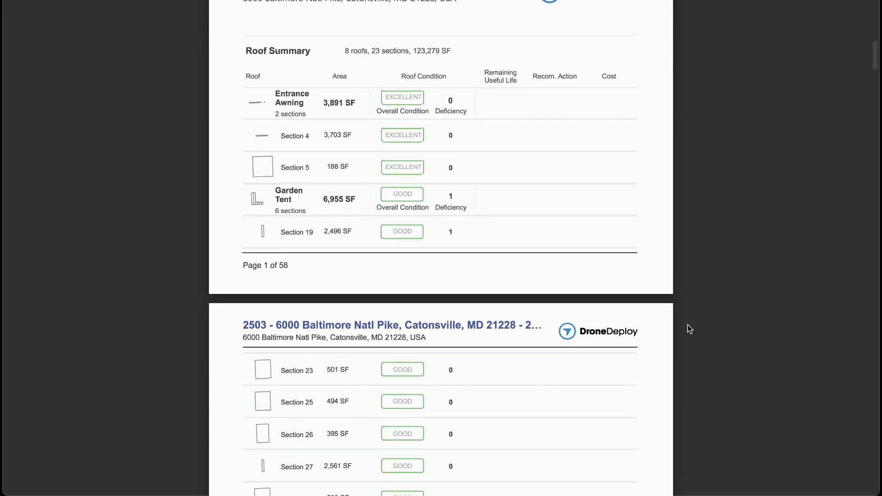
{"action": "scroll", "coordinate": [689, 329], "scroll_direction": "down", "scroll_amount": 7}
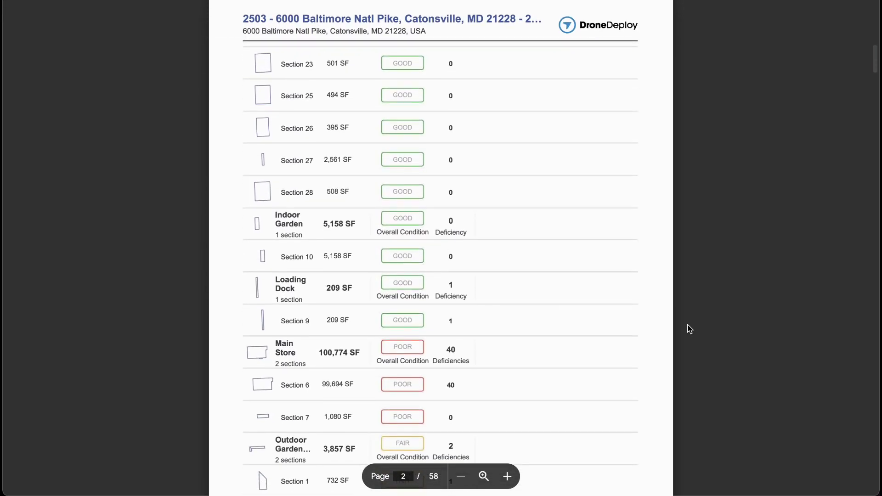
{"action": "scroll", "coordinate": [690, 329], "scroll_direction": "down", "scroll_amount": 15}
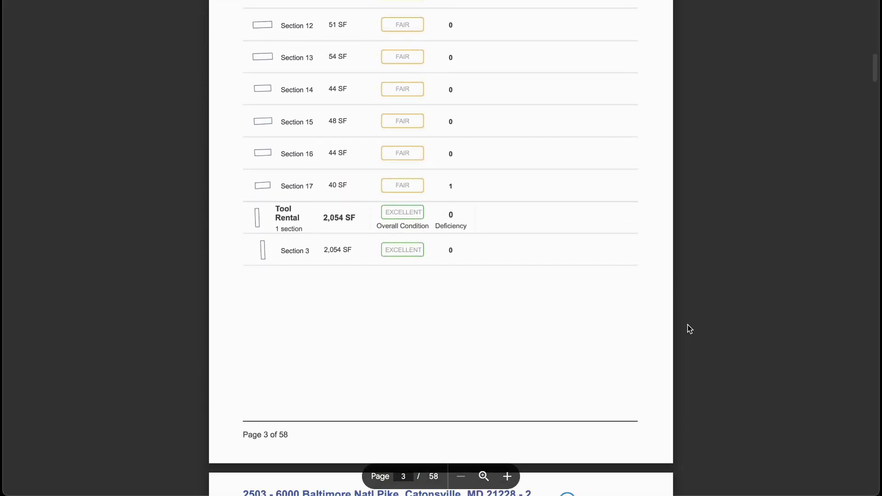
{"action": "scroll", "coordinate": [690, 329], "scroll_direction": "down", "scroll_amount": 1}
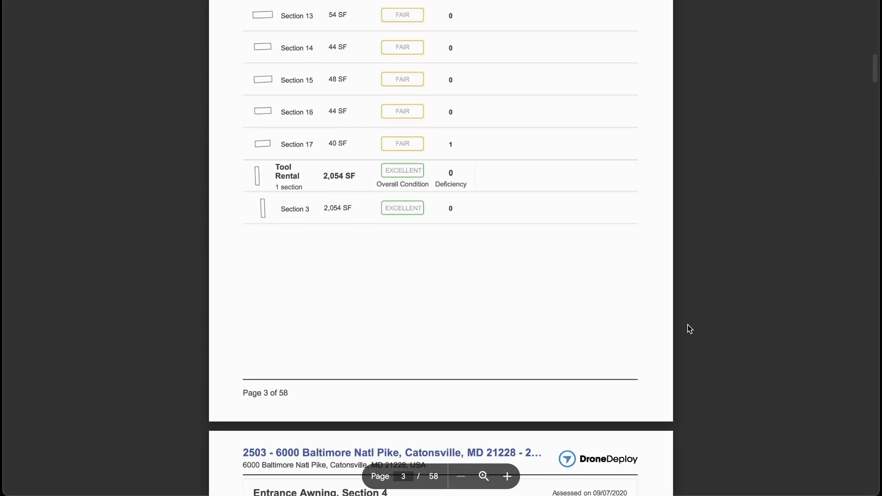
{"action": "scroll", "coordinate": [690, 329], "scroll_direction": "down", "scroll_amount": 9}
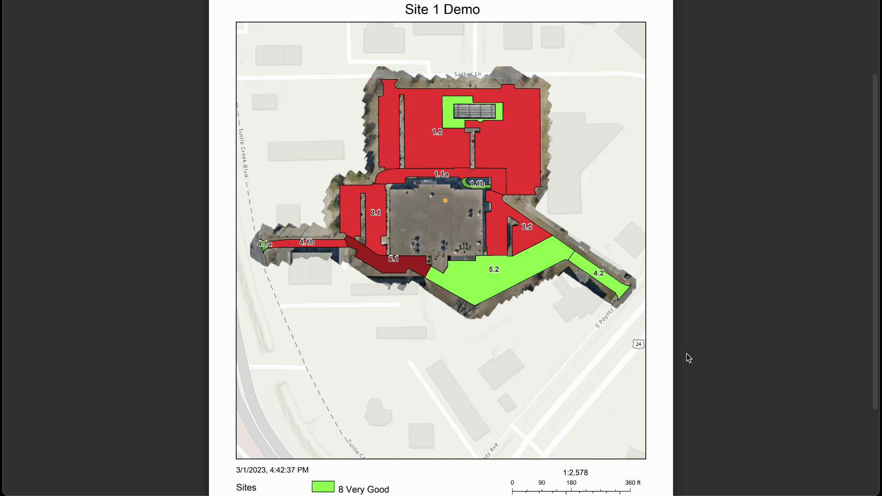
{"action": "scroll", "coordinate": [686, 354], "scroll_direction": "down", "scroll_amount": 5}
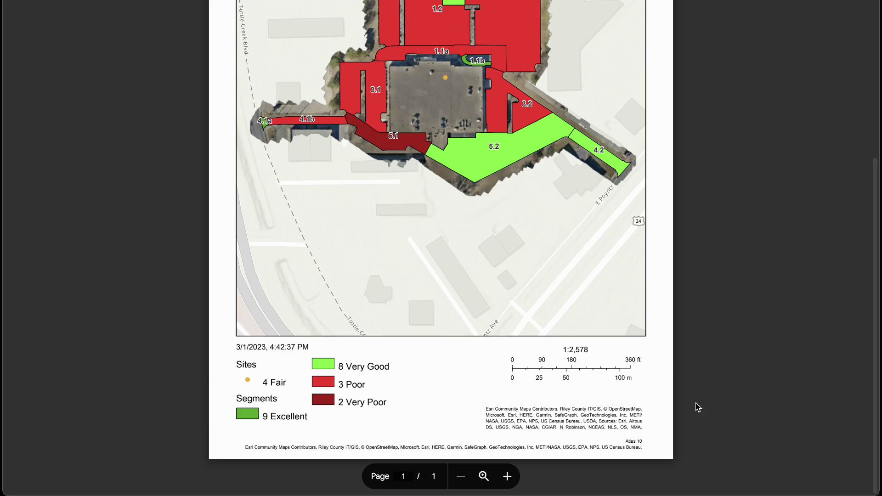
{"action": "scroll", "coordinate": [696, 403], "scroll_direction": "up", "scroll_amount": 4}
{"action": "scroll", "coordinate": [695, 404], "scroll_direction": "up", "scroll_amount": 2}
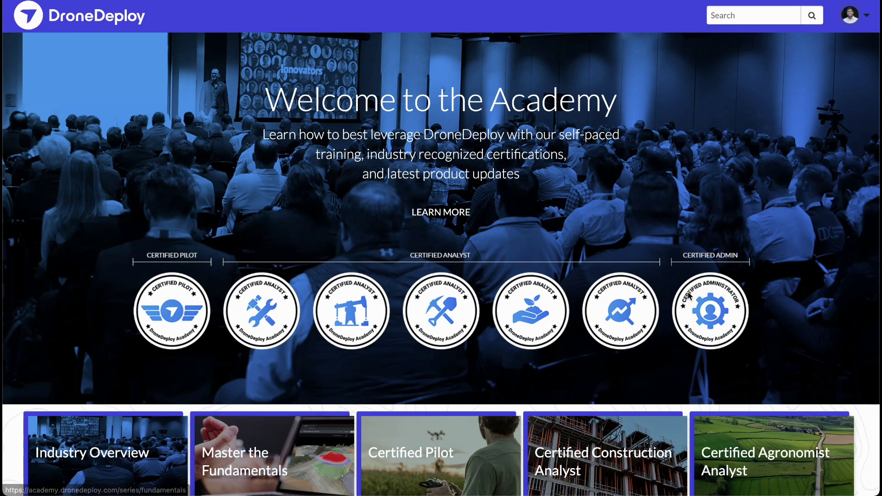
Scroll past the Academy badges to course cards like Certified Mining Analyst and Product Webinars
{"action": "scroll", "coordinate": [806, 322], "scroll_direction": "down", "scroll_amount": 2}
{"action": "scroll", "coordinate": [804, 318], "scroll_direction": "down", "scroll_amount": 1}
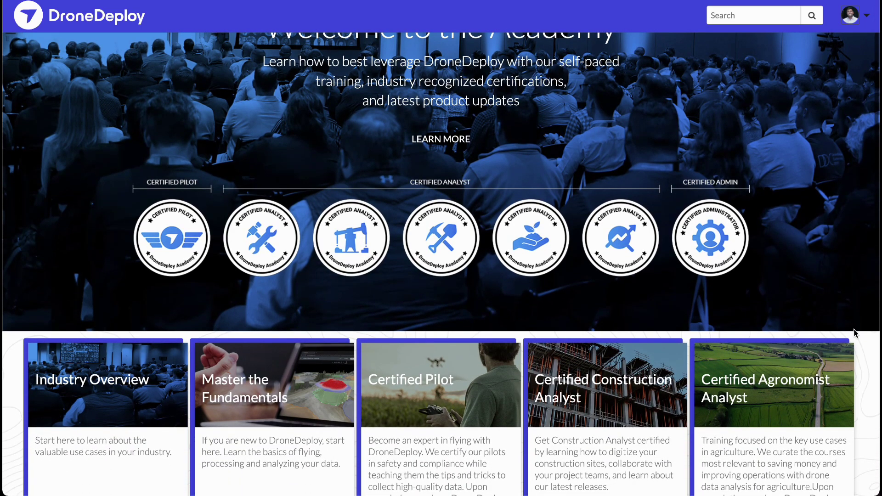
{"action": "scroll", "coordinate": [855, 339], "scroll_direction": "down", "scroll_amount": 2}
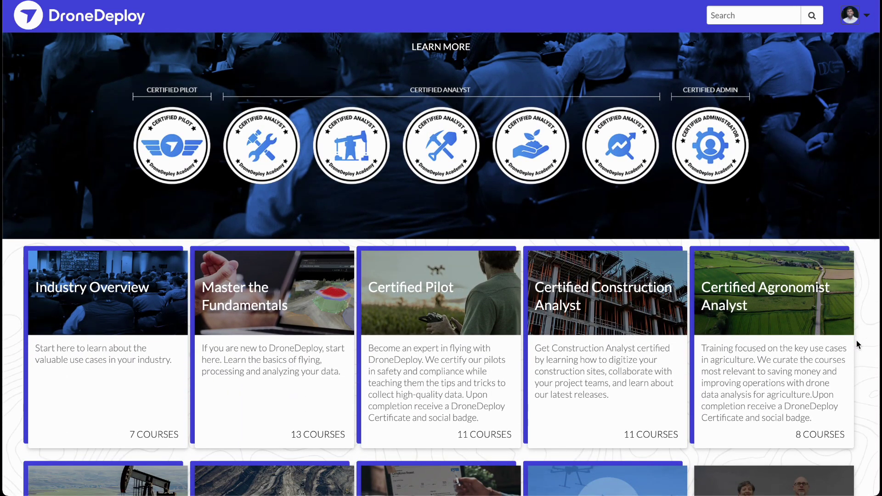
{"action": "scroll", "coordinate": [856, 342], "scroll_direction": "down", "scroll_amount": 3}
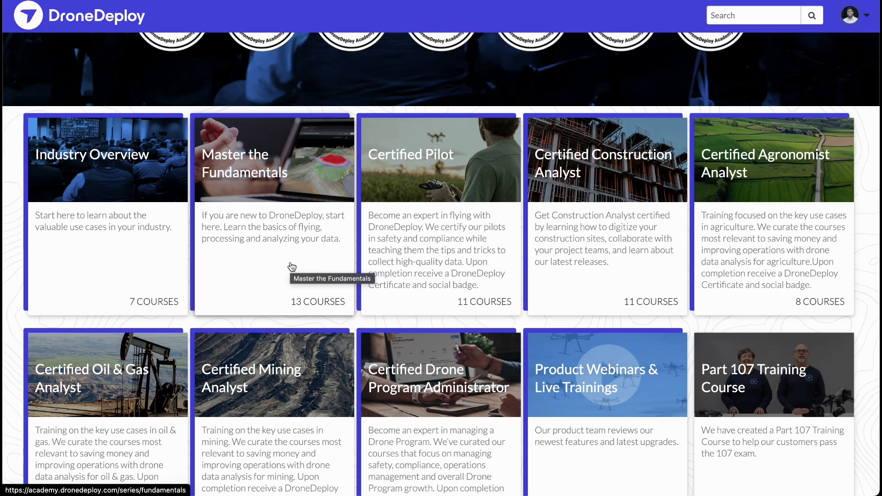
{"action": "scroll", "coordinate": [292, 267], "scroll_direction": "down", "scroll_amount": 2}
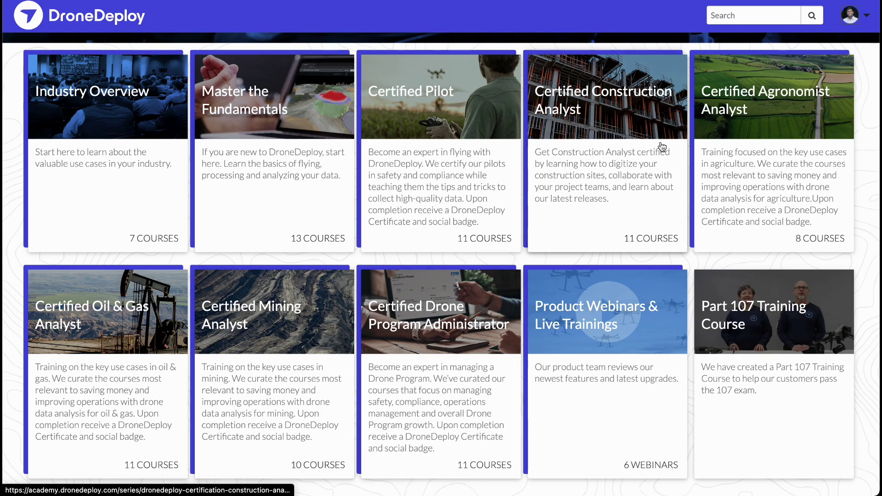